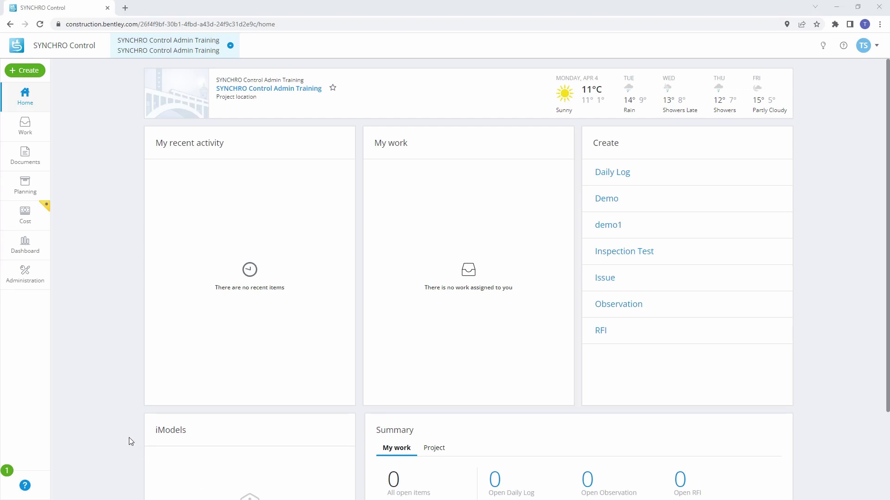
- Open the Administration menu from the project home page's left navigation bar
click(17, 277)
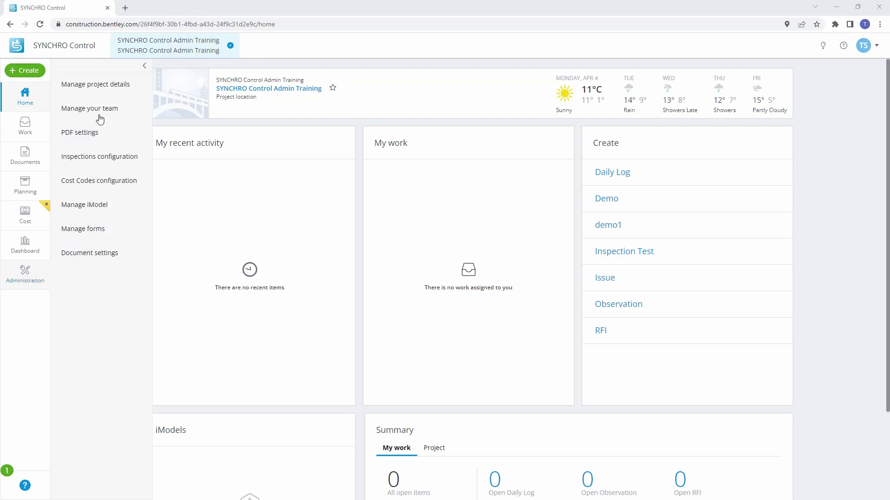
- In Manage project details, set project number 3456543, enable media indexing, and choose (UTC-07:00) Arizona time zone
click(103, 86)
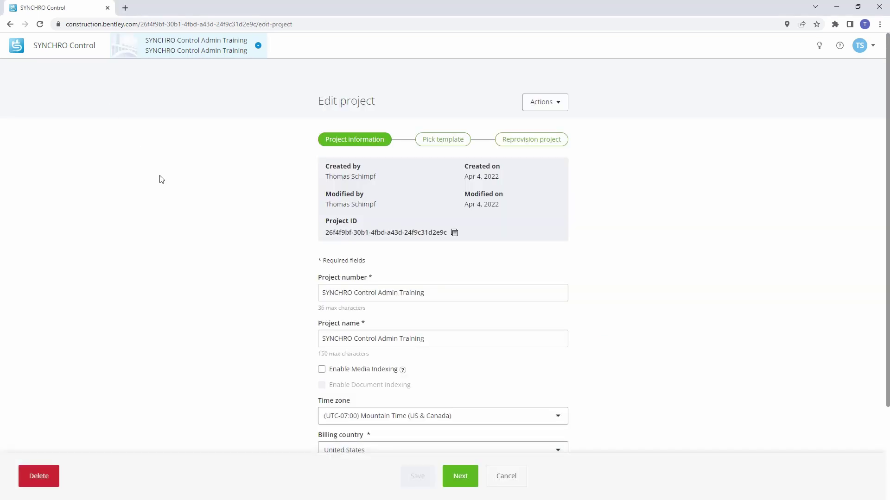
drag(428, 293, 317, 292)
text(345)
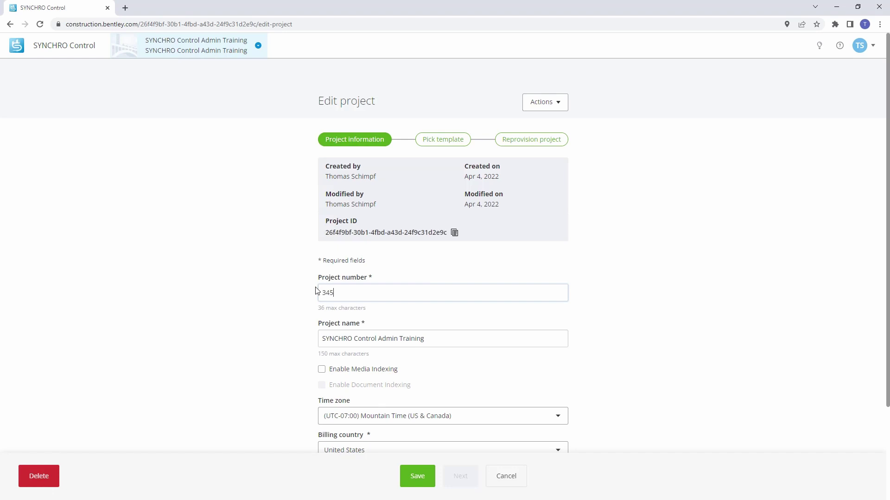
text(6543)
click(322, 370)
scroll(524, 318, down, 3)
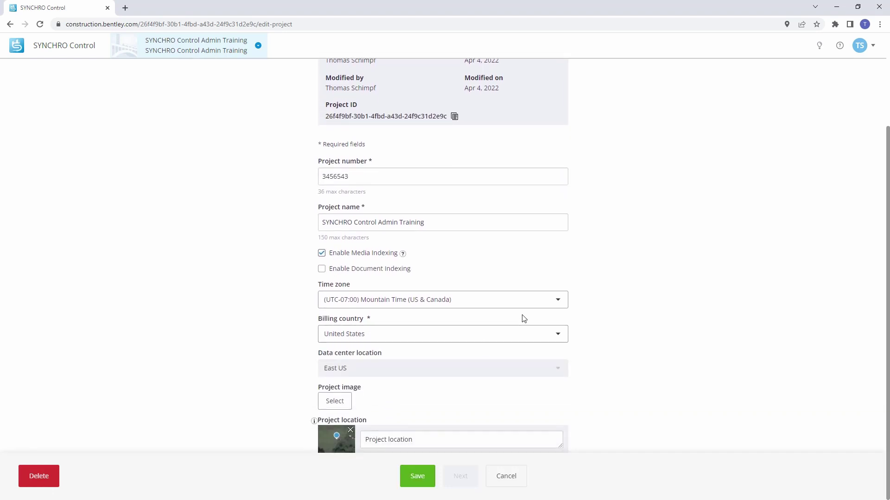
click(523, 301)
scroll(464, 229, up, 2)
click(464, 206)
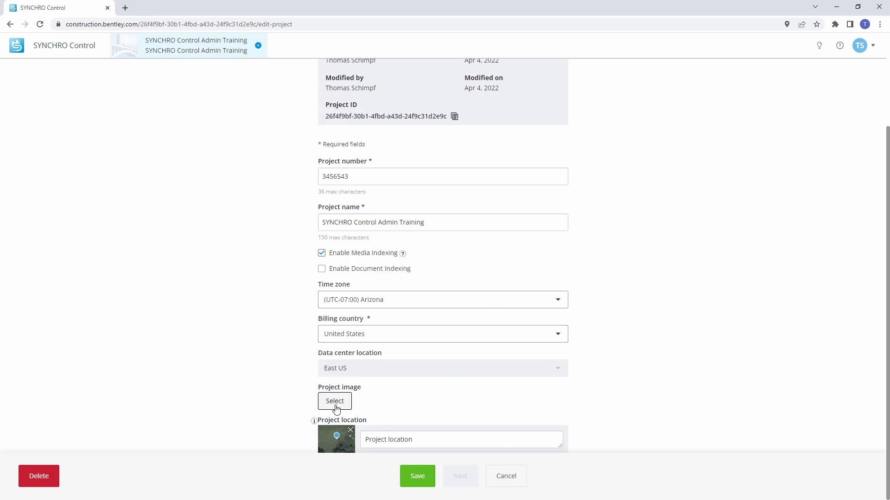
- Attach Lego Construction.jpg as the project image
click(336, 408)
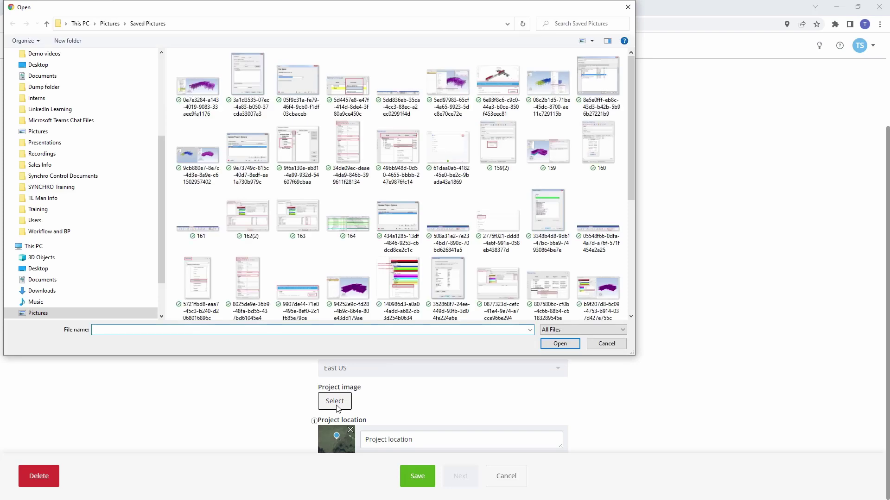
scroll(438, 167, down, 4)
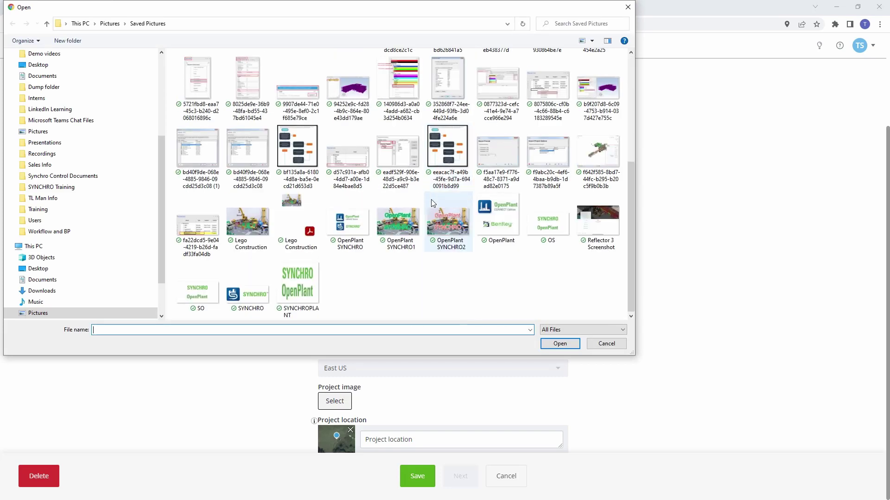
click(249, 227)
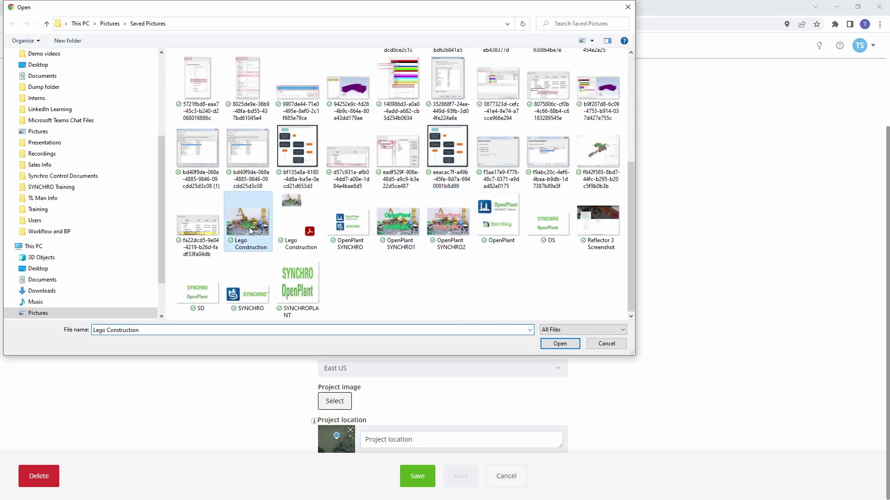
click(561, 344)
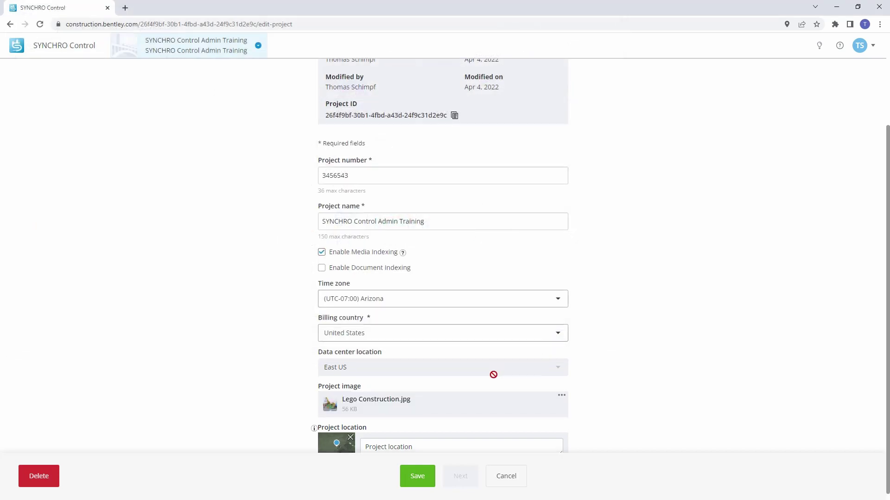
- Name the location 'Project Location name' and search the map for Stockton Dr
click(423, 443)
text(Project )
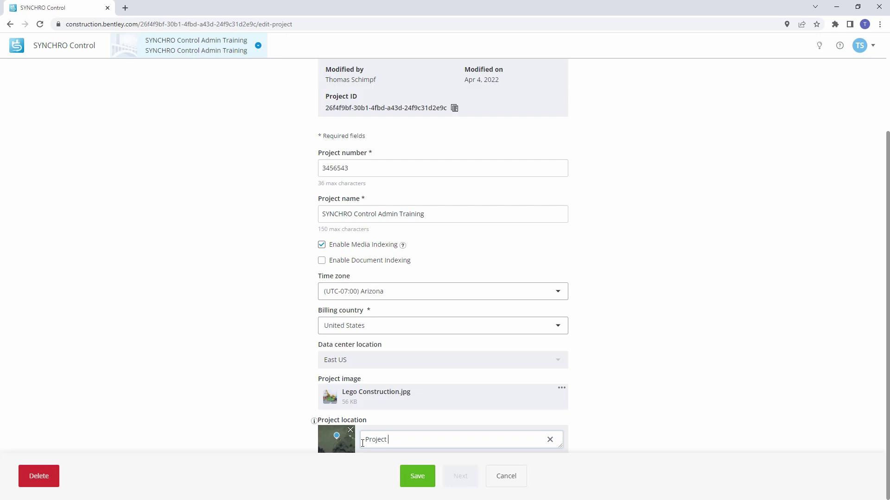
text(Location name)
click(337, 444)
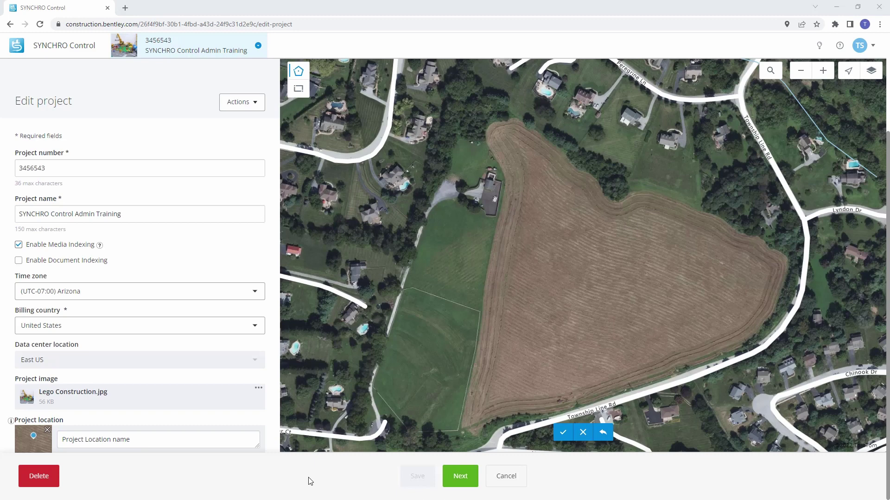
click(770, 76)
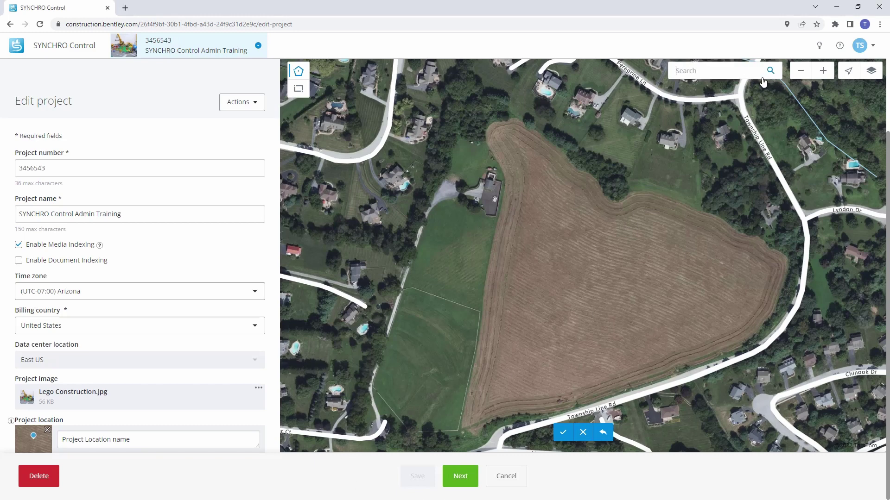
text(Stockton Dr)
click(769, 75)
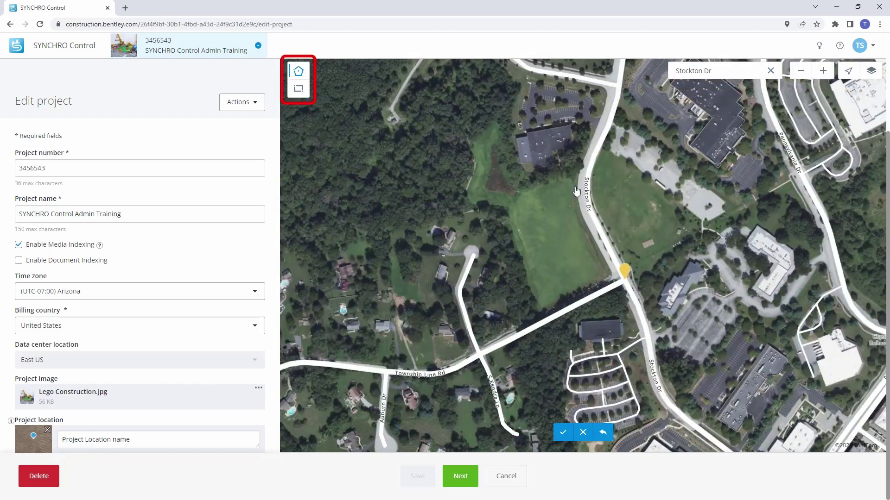
- Draw a four-corner boundary around the field by Stockton Dr and Township Line Rd, then confirm it
click(572, 174)
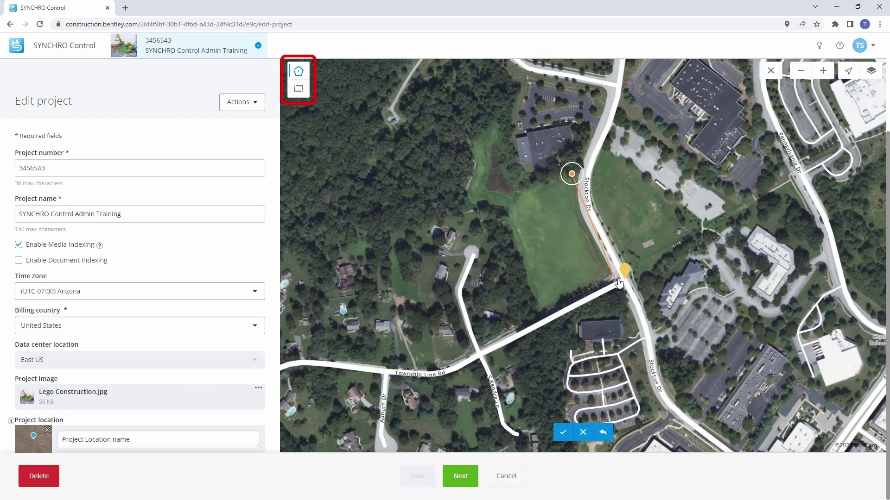
click(617, 277)
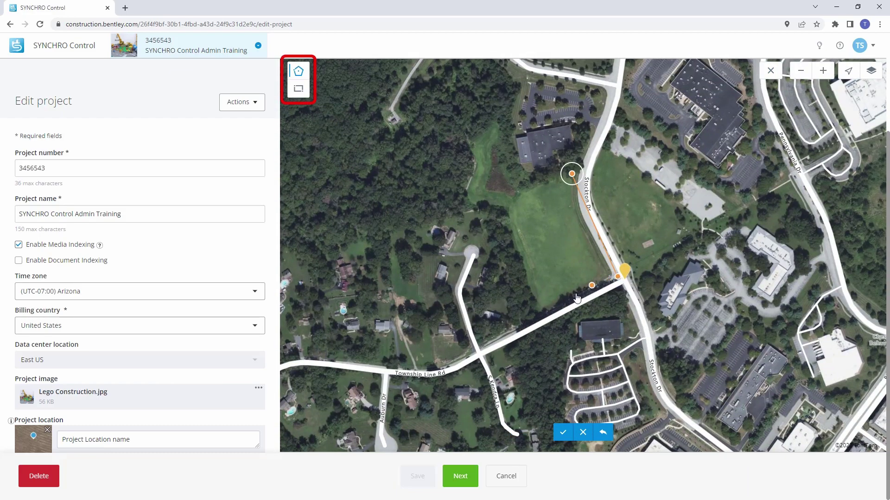
click(539, 311)
click(455, 189)
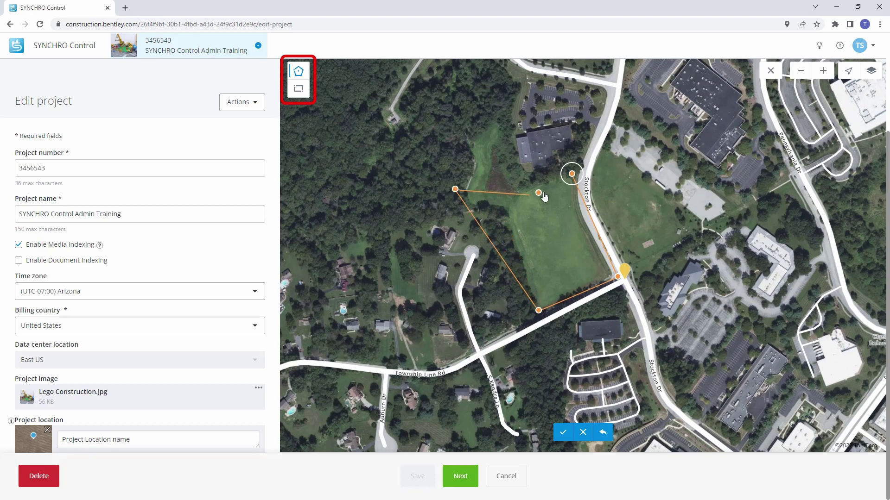
click(571, 175)
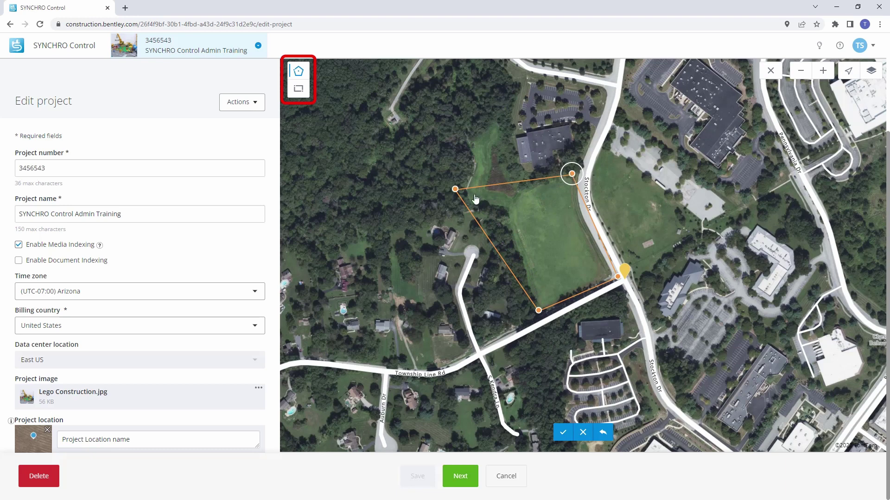
drag(455, 190, 505, 201)
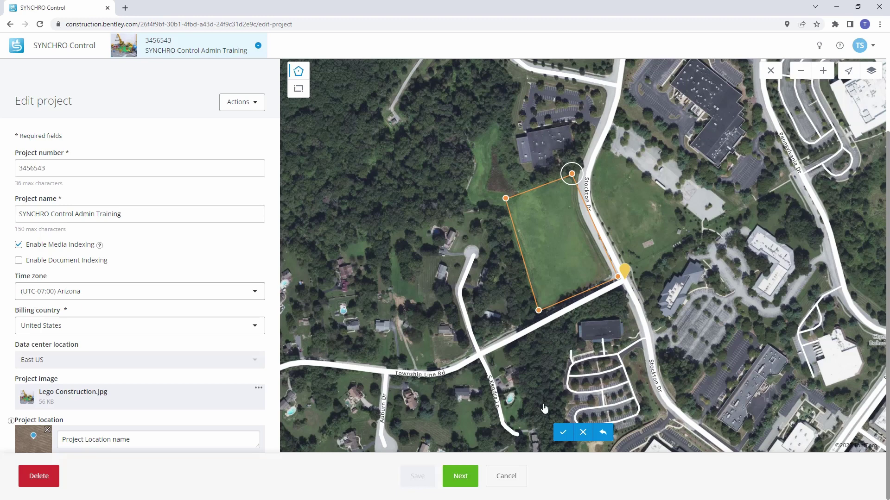
click(560, 435)
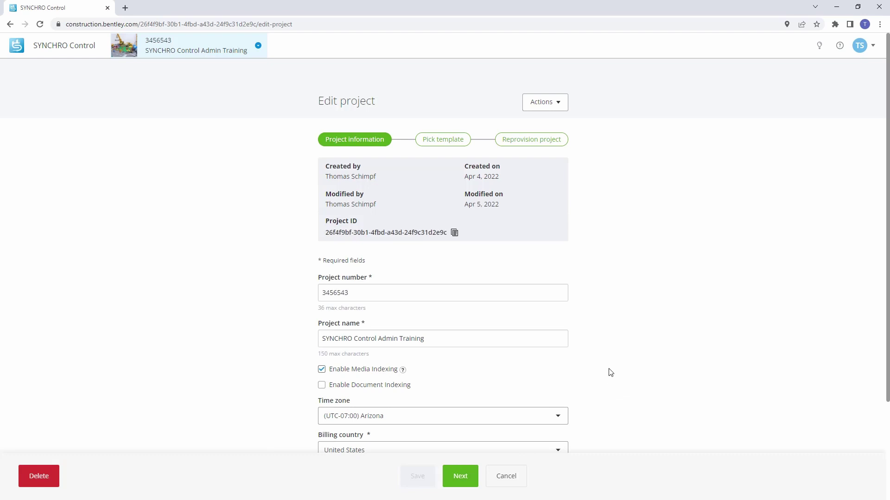
- Use Actions > Make available as template and confirm with Yes
click(559, 108)
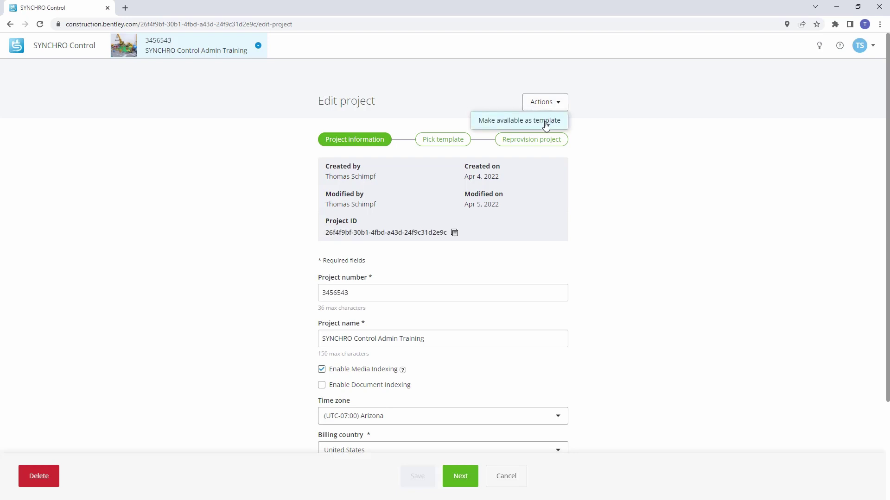
click(547, 121)
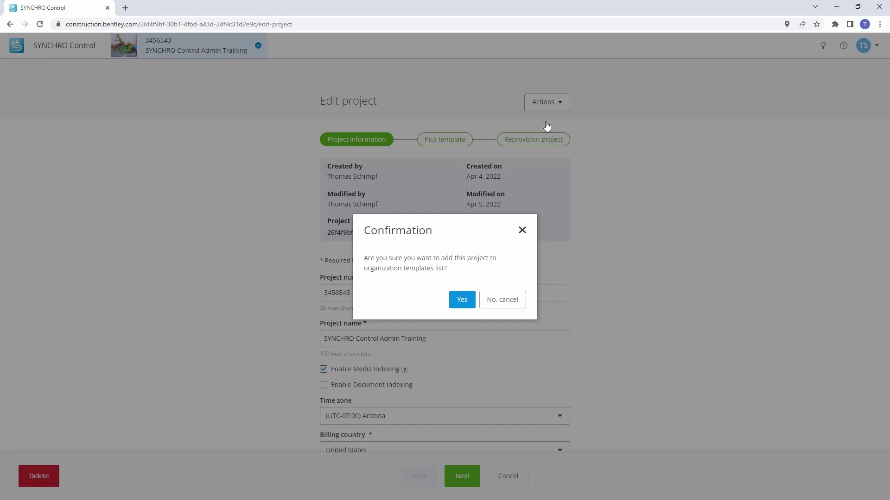
click(462, 300)
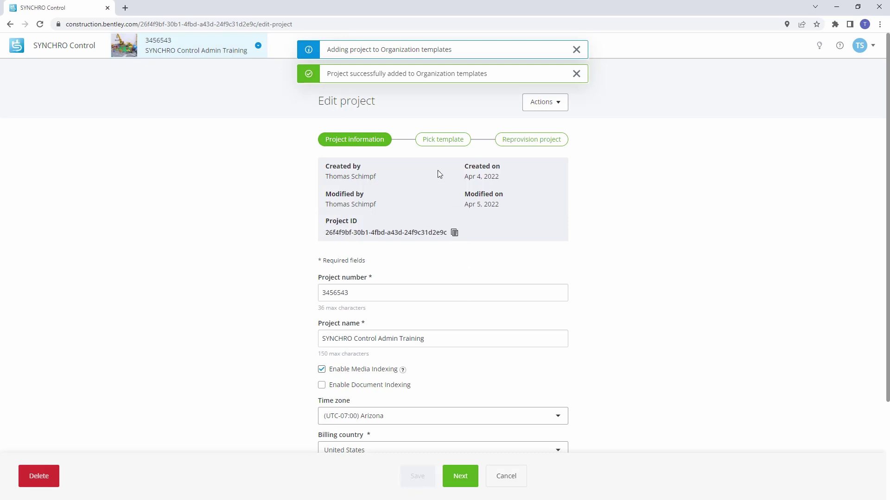
- Choose Commercial Bldg Demo from Organization project templates and proceed to reprovisioning
click(436, 141)
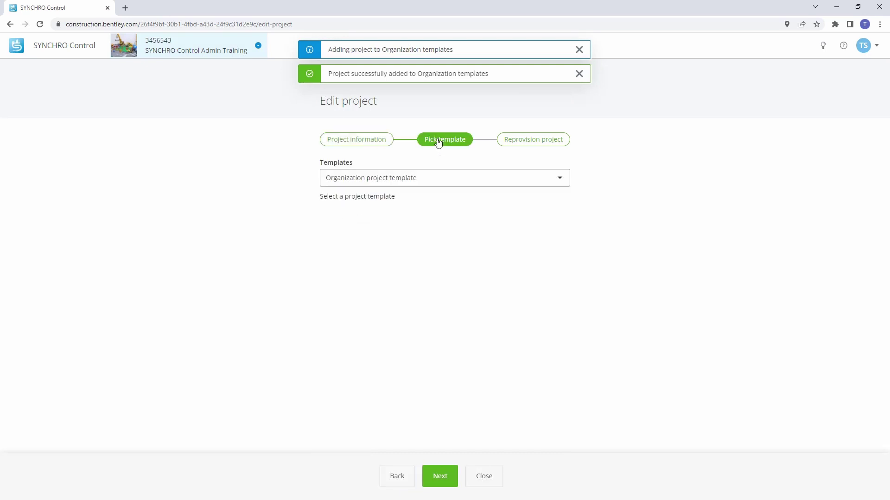
click(549, 178)
click(556, 195)
click(562, 179)
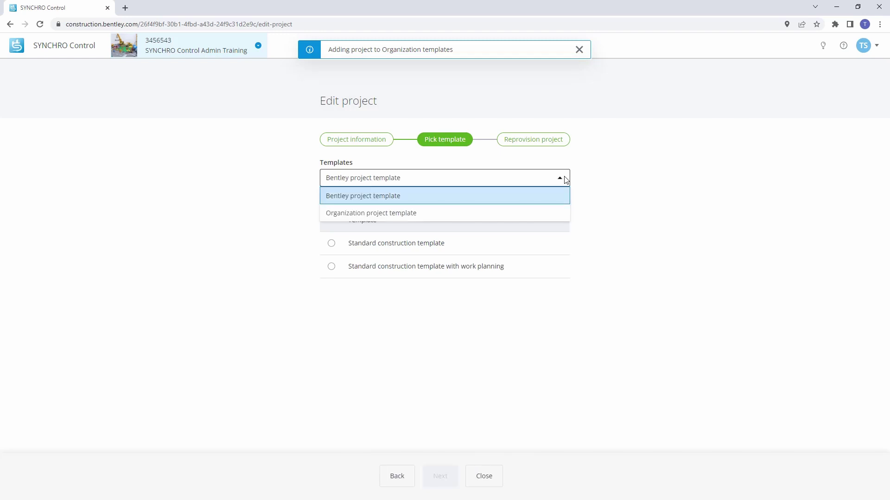
click(480, 215)
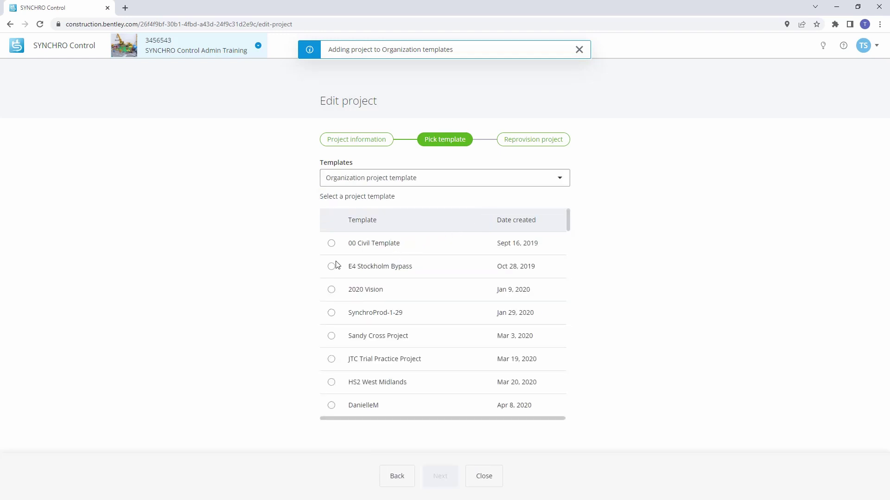
scroll(331, 269, down, 3)
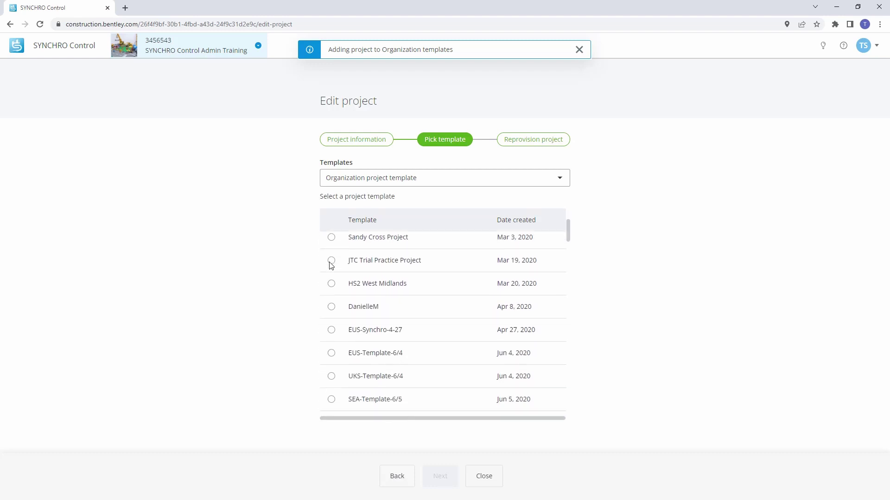
scroll(329, 302, down, 3)
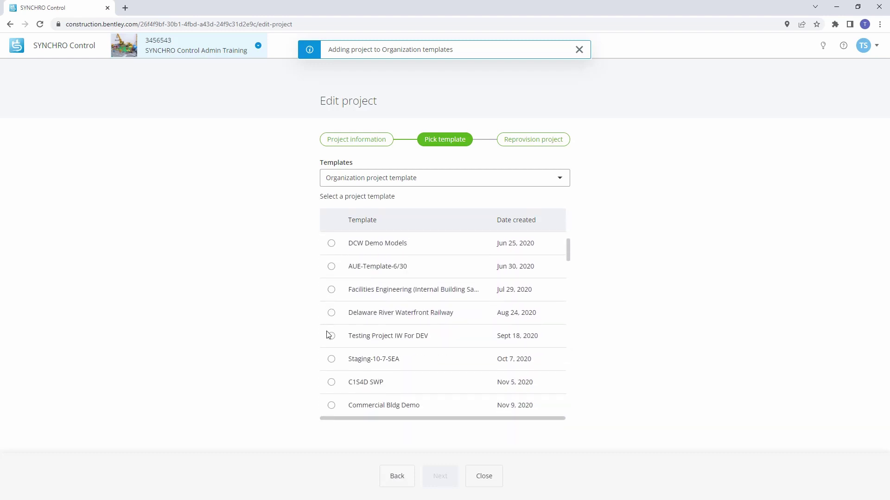
scroll(328, 351, down, 1)
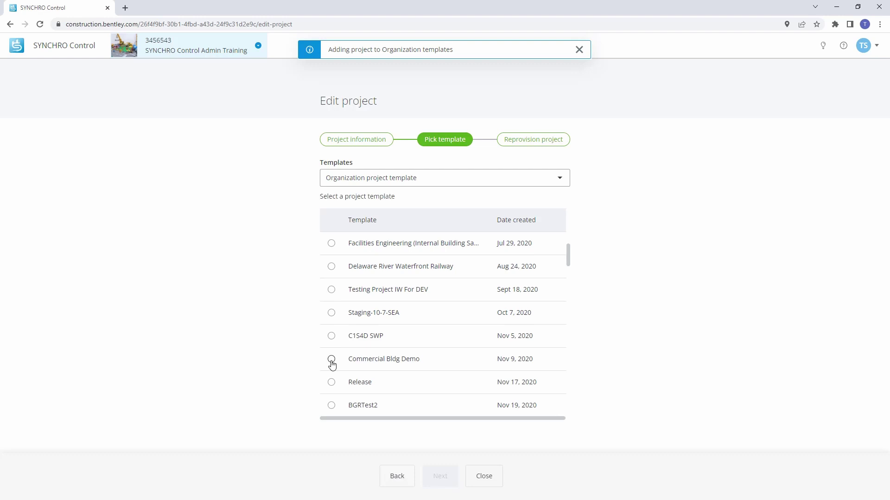
click(331, 360)
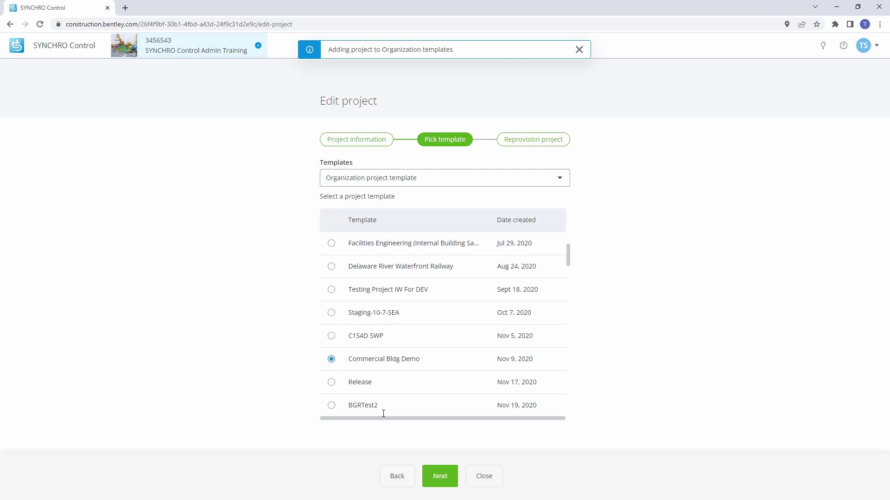
click(439, 475)
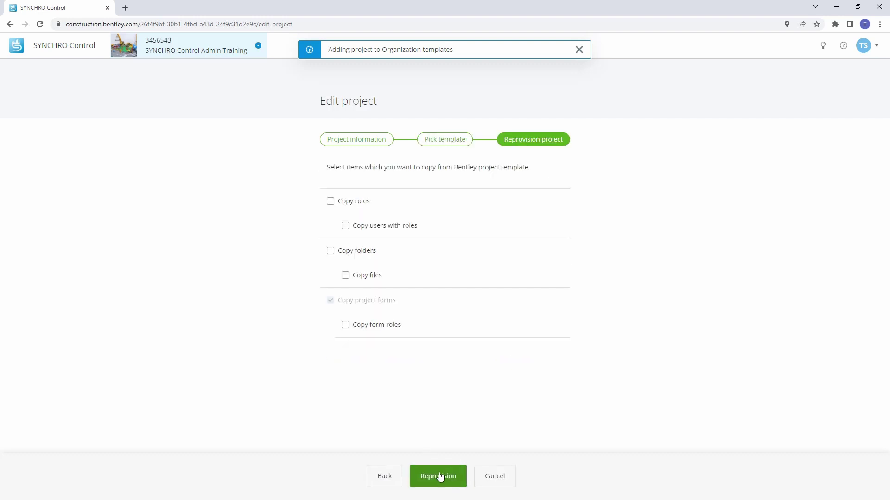
- Reprovision with Copy roles and Copy users with roles enabled, then finish with Done
click(331, 202)
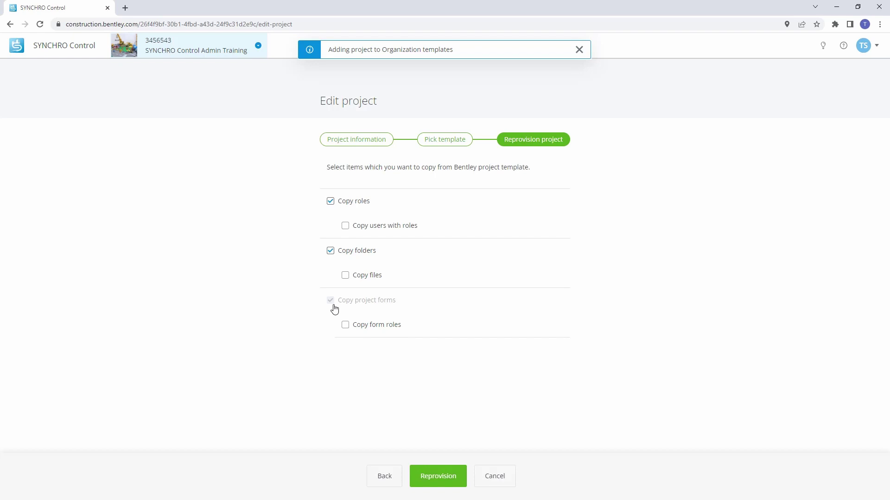
click(346, 225)
click(444, 479)
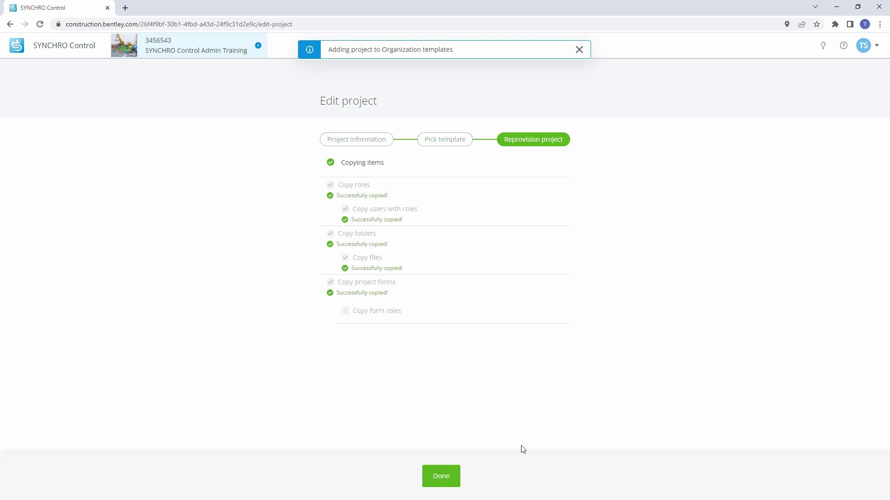
click(438, 480)
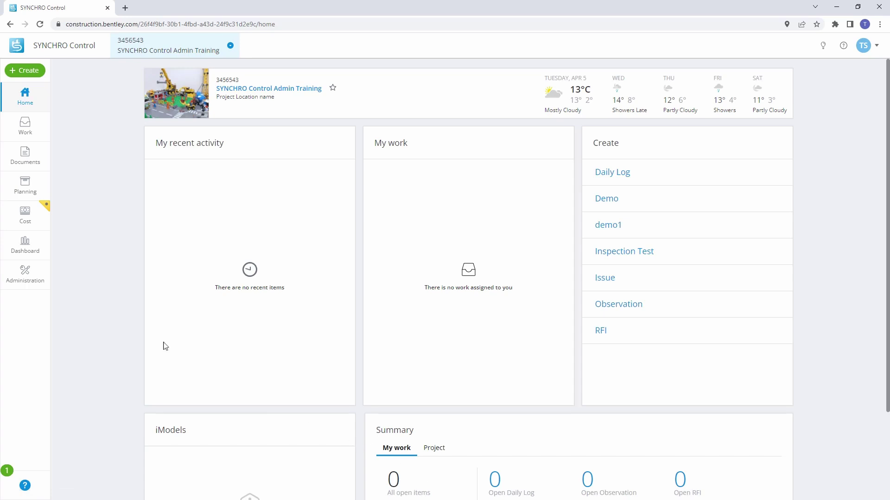
- Reopen Manage project details from the Administration menu
click(27, 278)
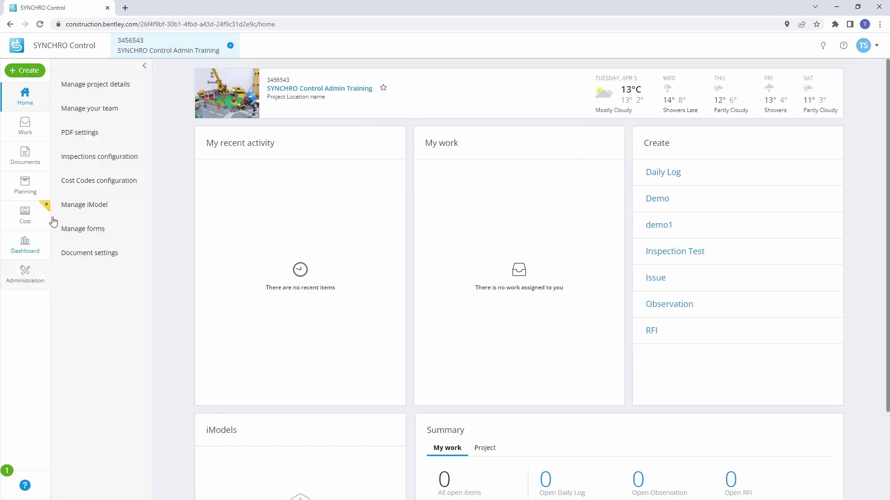
click(112, 87)
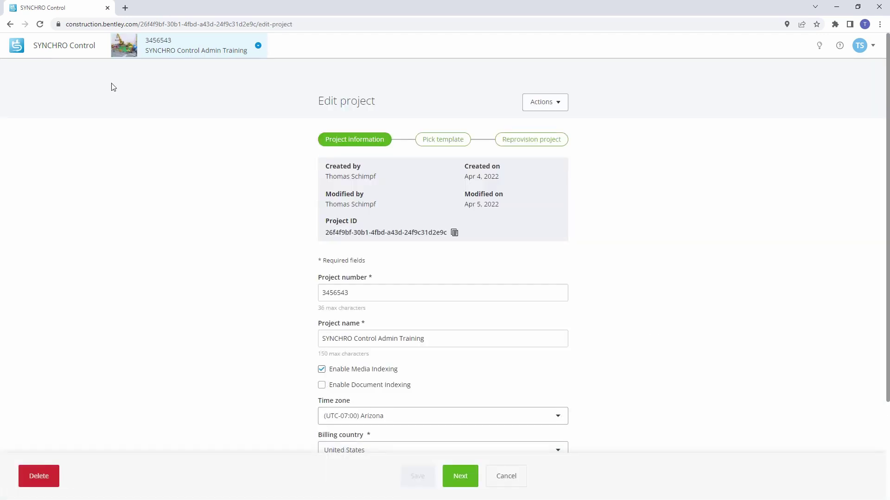
- Start deleting the project with the red Delete button at the bottom left of Edit project
click(33, 479)
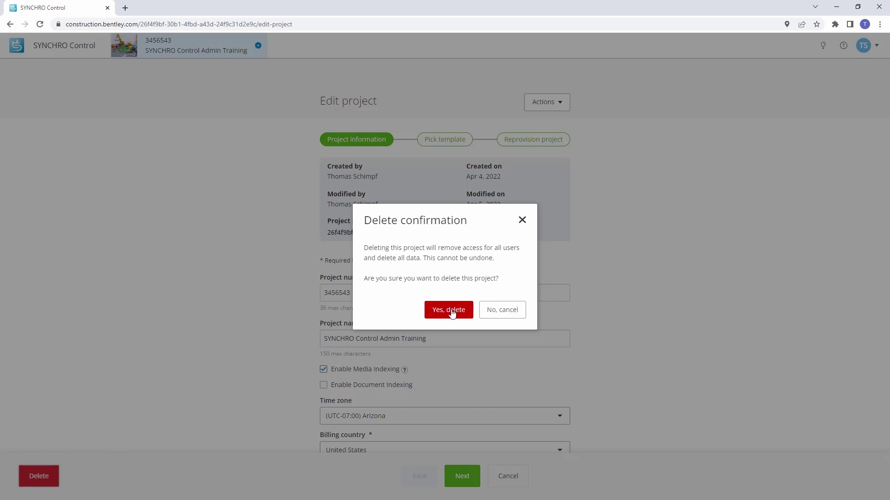